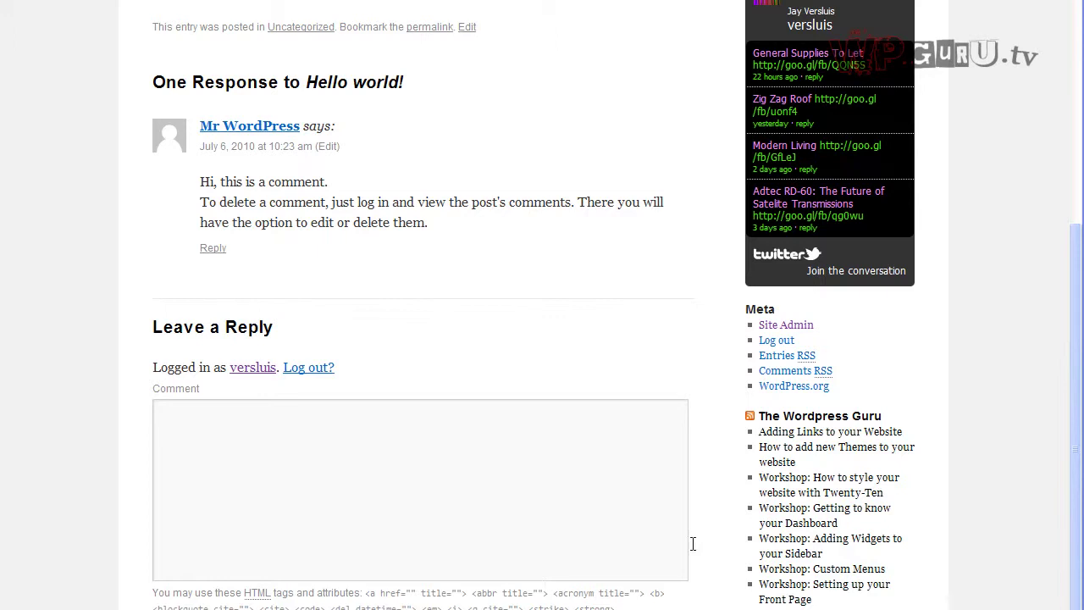
Write a reply with "Some text goes here", "Hello ;-)" inside a <div align="centre"> block, and "More text goes here".
click(465, 492)
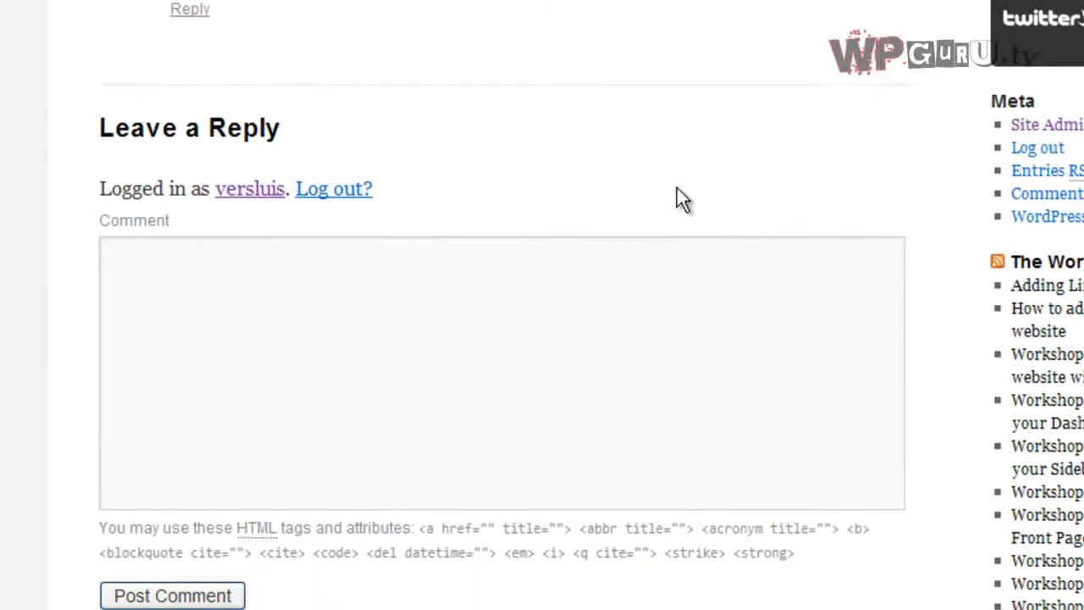
text(Some text)
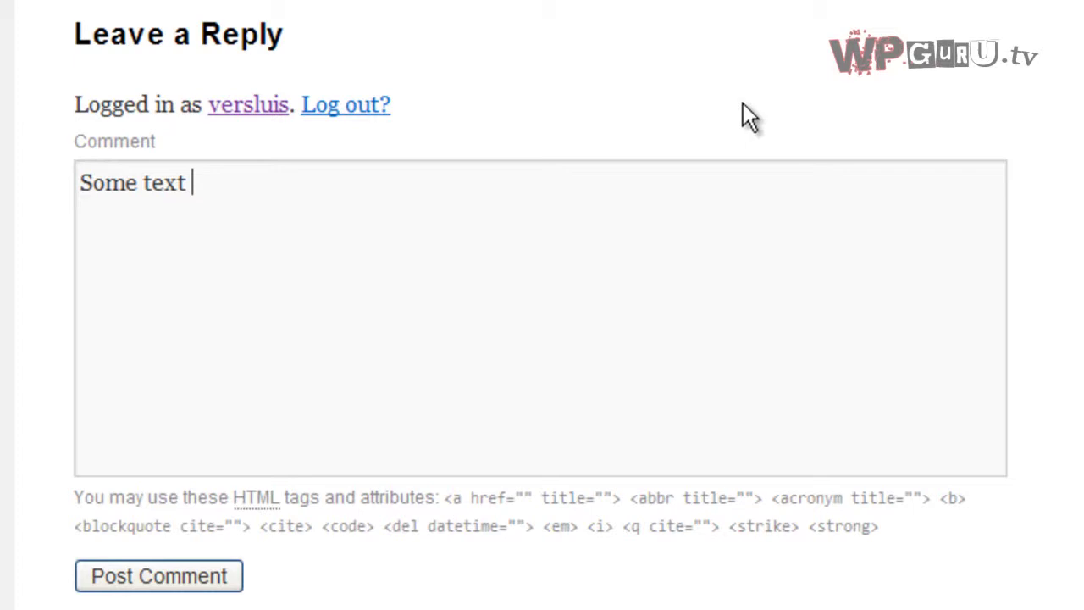
text( goes here)
key(Return)
key(Return)
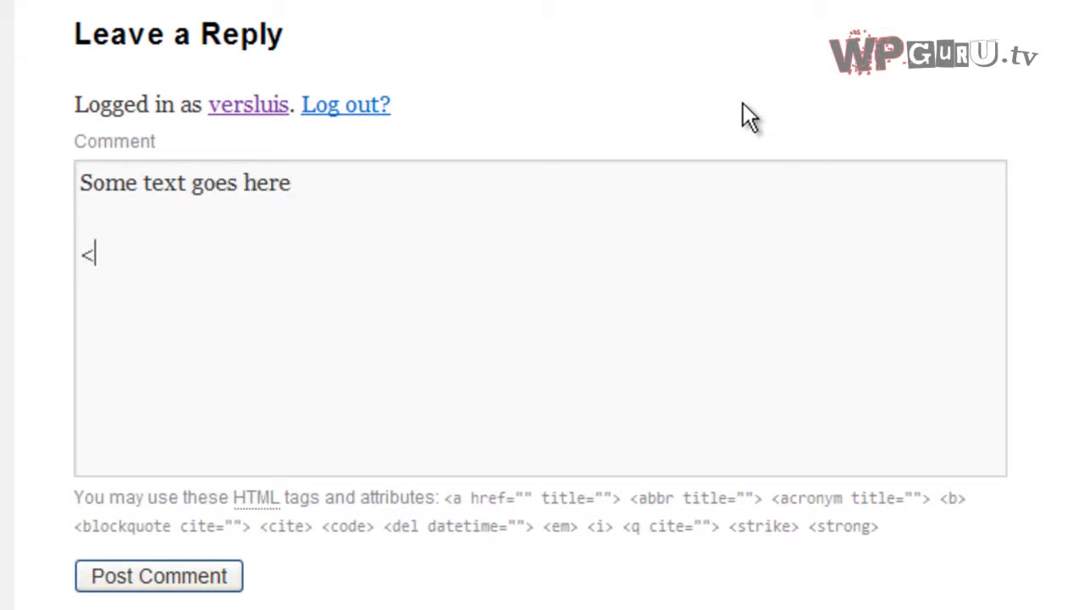
text(<div a)
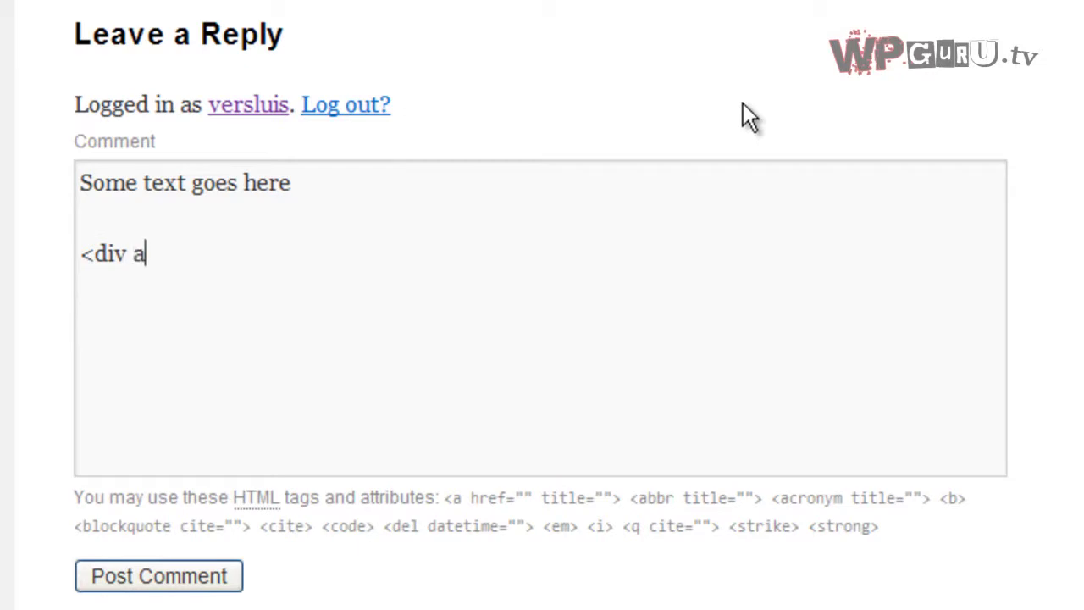
text(lign="centre">)
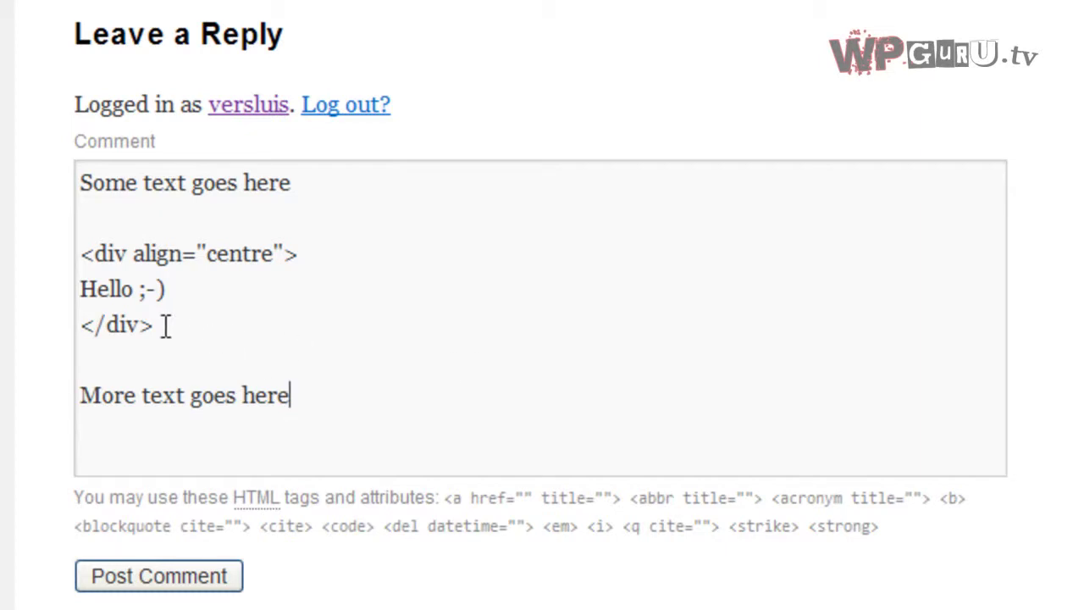
Post the comment containing the div block on the Hello world! post.
drag(80, 287, 199, 290)
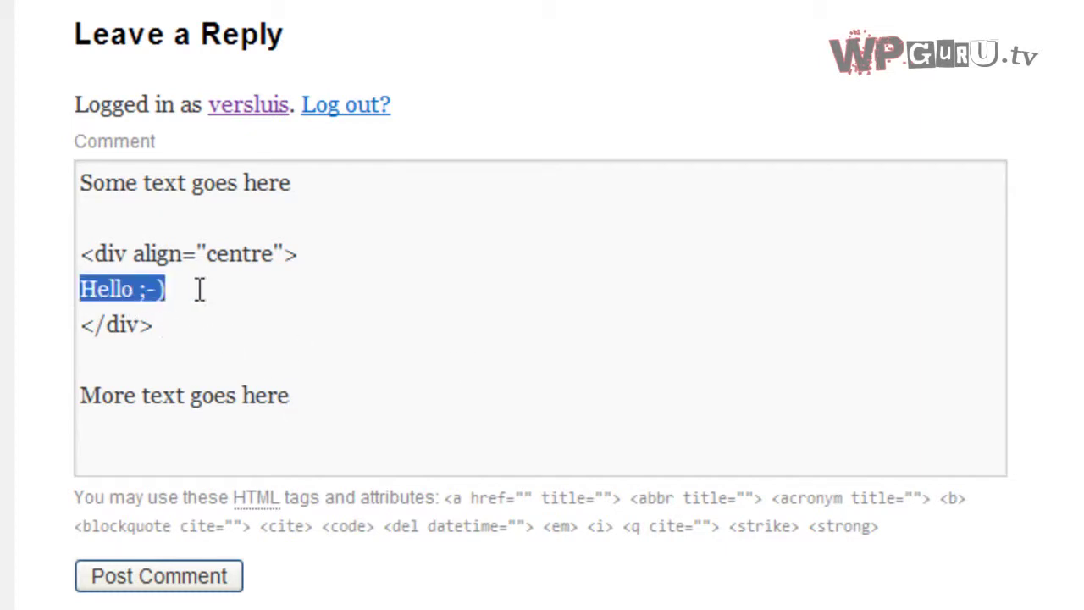
click(199, 289)
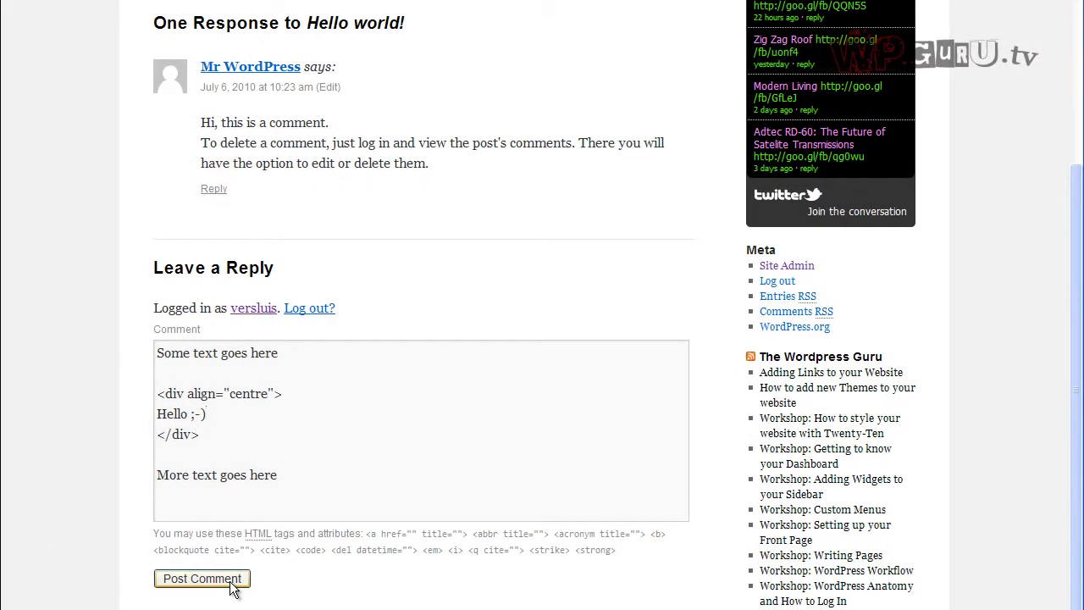
click(202, 579)
scroll(314, 583, up, 3)
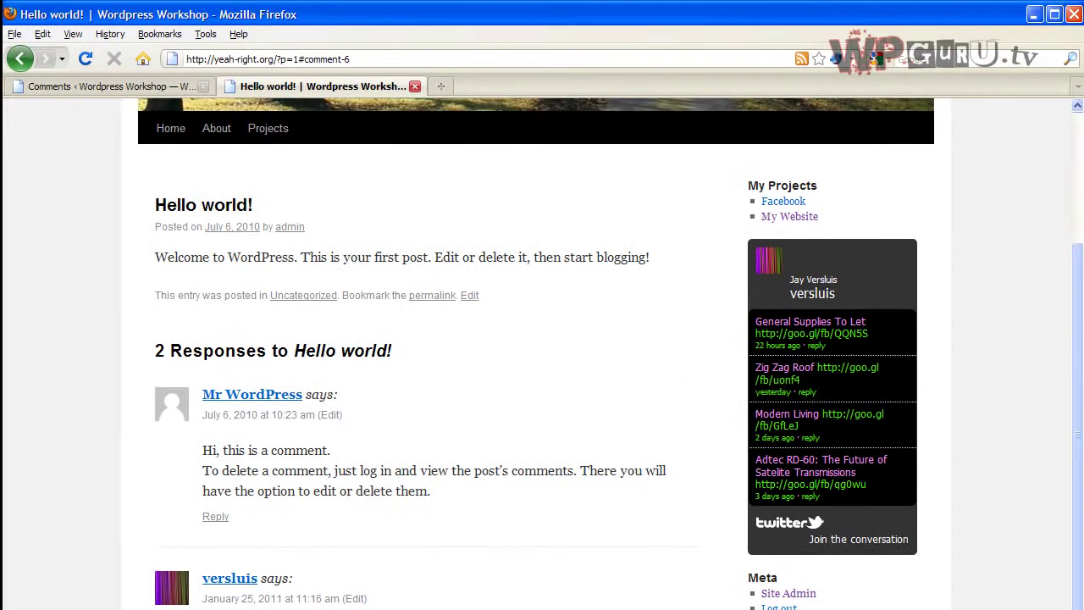
Open the newly posted comment for quick editing in the site admin and copy its whole div block.
click(119, 87)
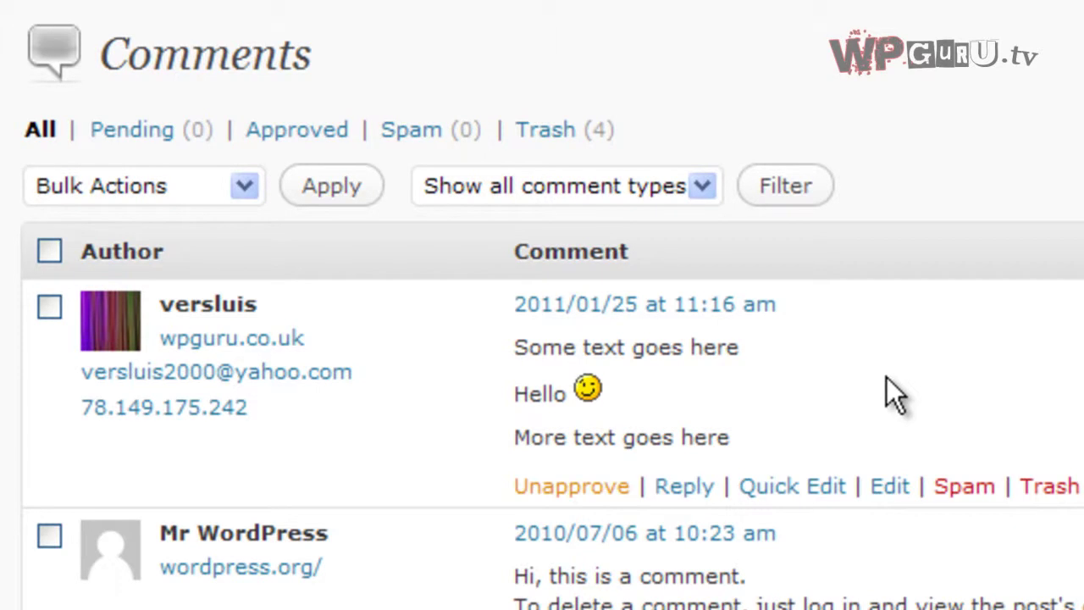
click(823, 487)
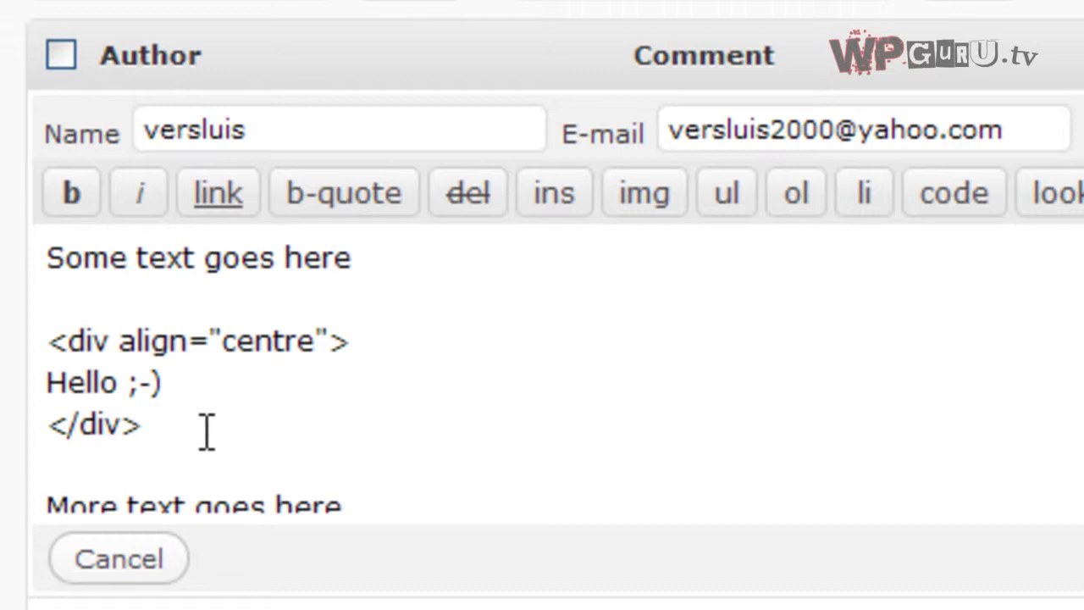
drag(207, 432, 7, 339)
click(615, 415)
drag(191, 431, 42, 340)
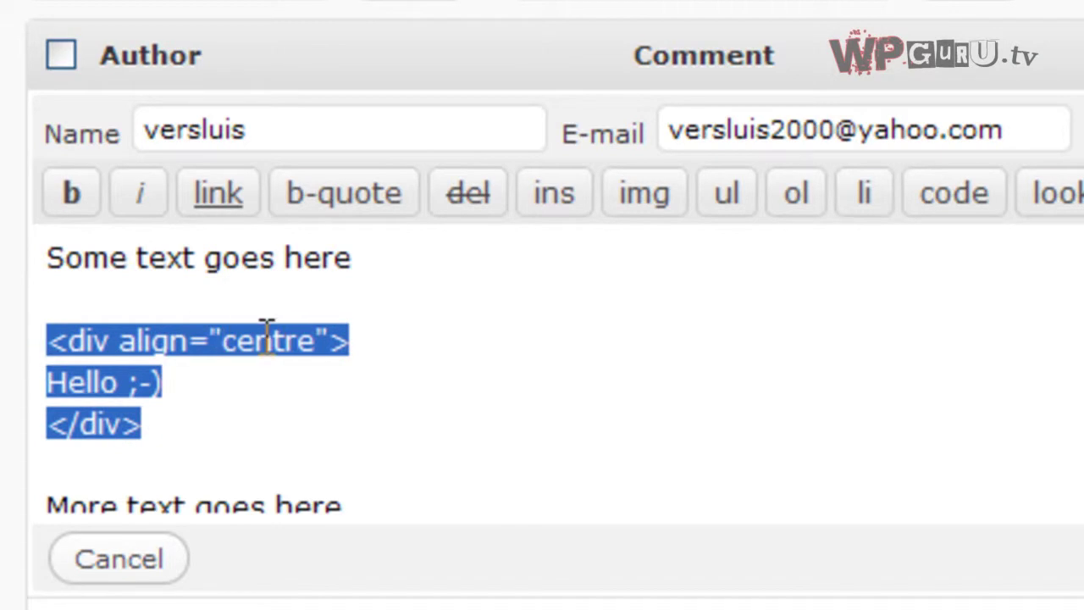
right_click(264, 337)
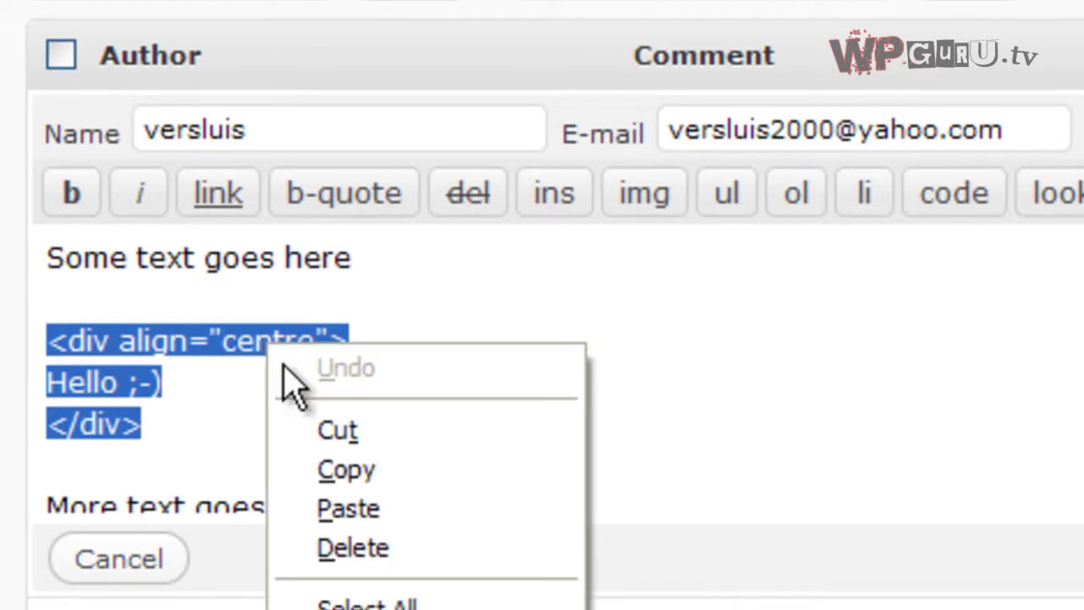
click(462, 471)
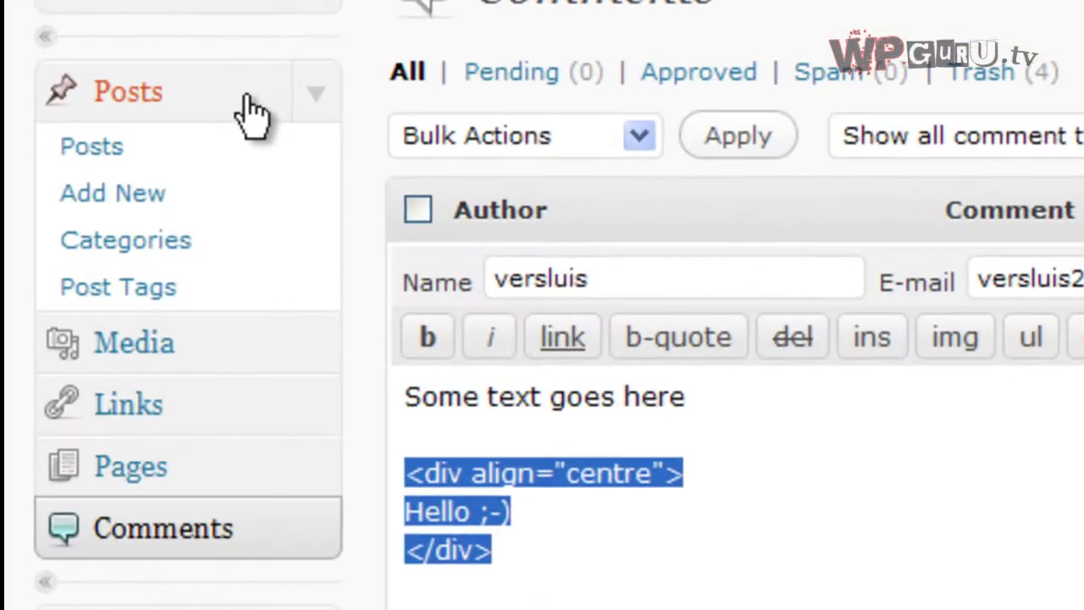
Open a new post in a separate browser tab and set its body editor to Visual mode.
right_click(288, 188)
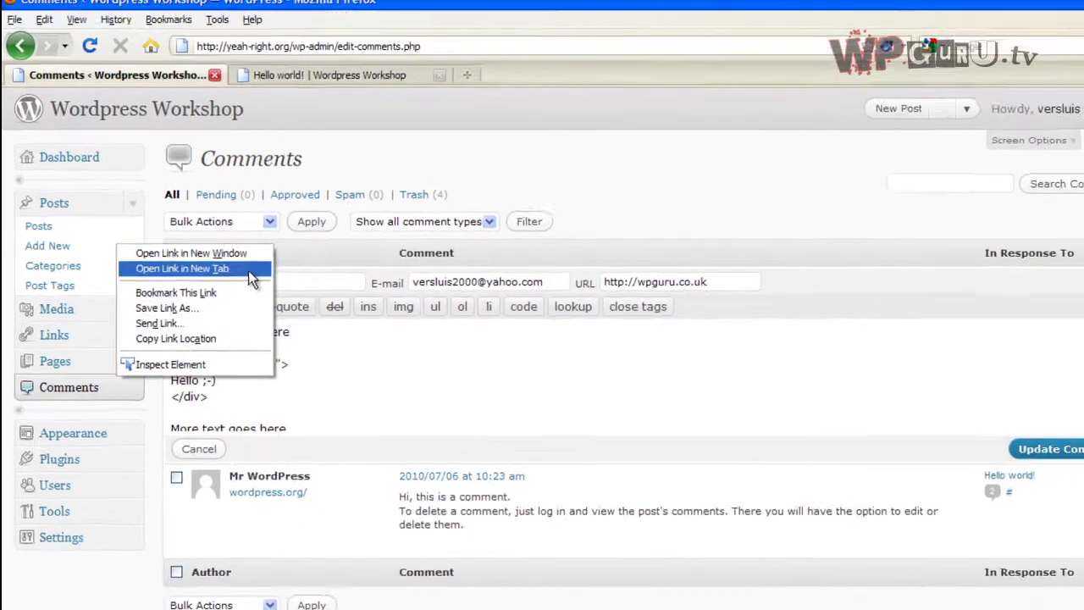
click(607, 254)
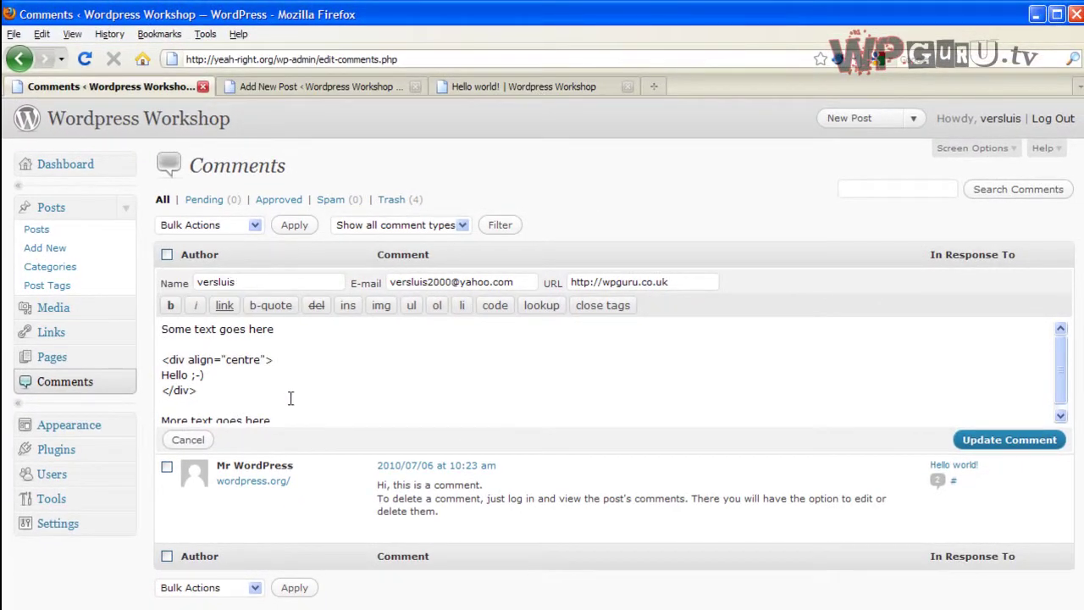
click(346, 87)
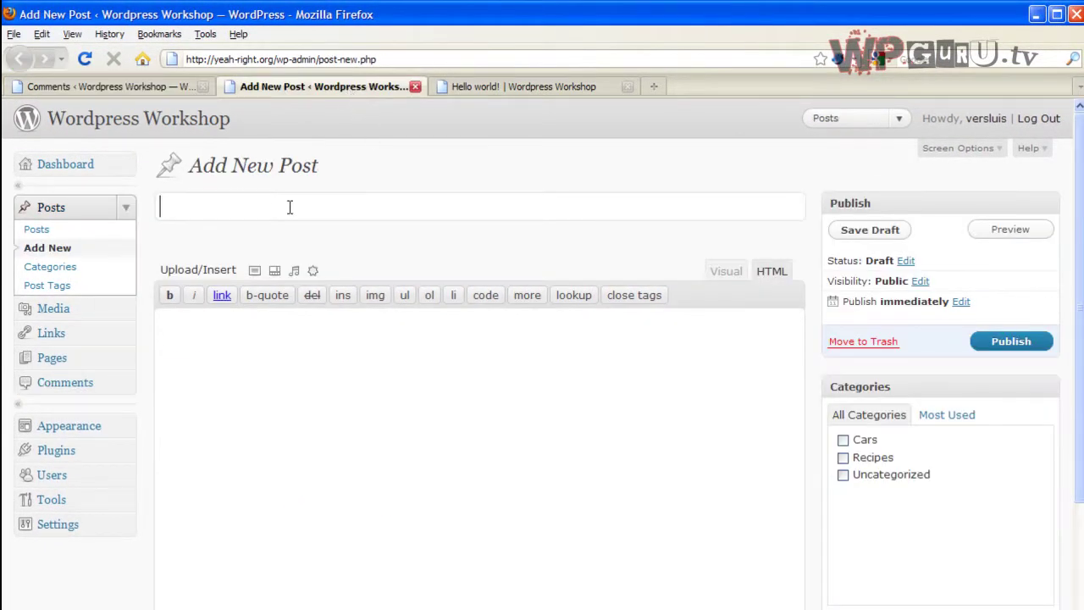
click(296, 365)
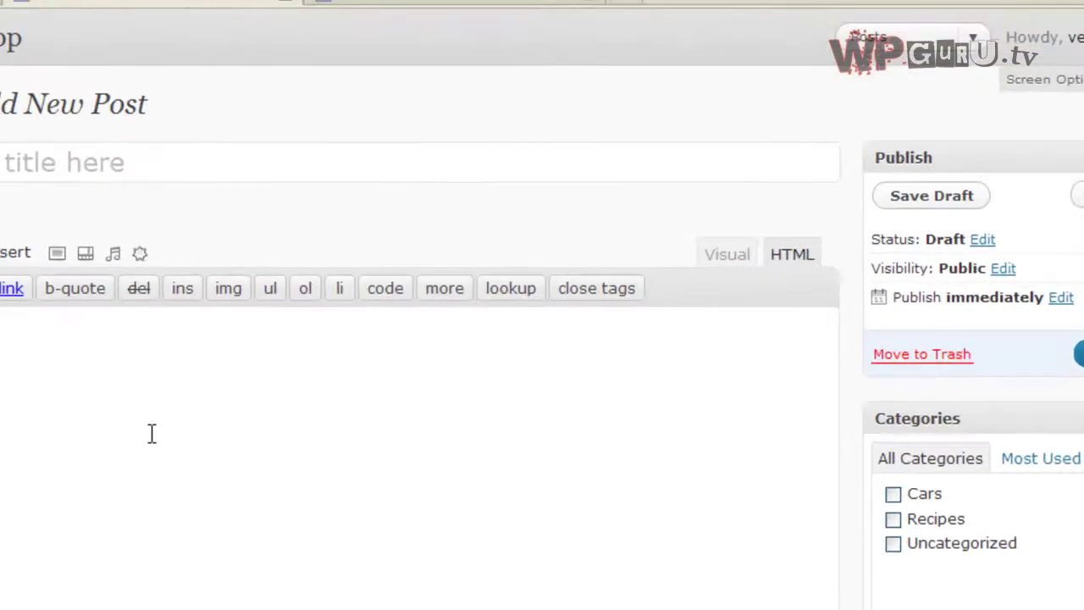
click(756, 216)
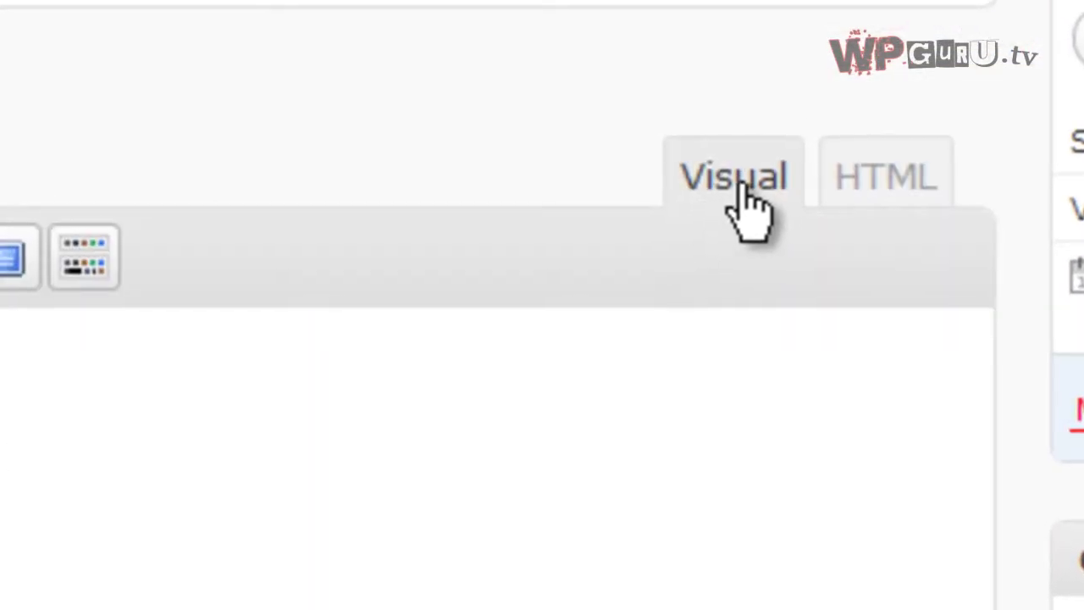
Paste the copied div block into the post body and display it as HTML code.
right_click(102, 251)
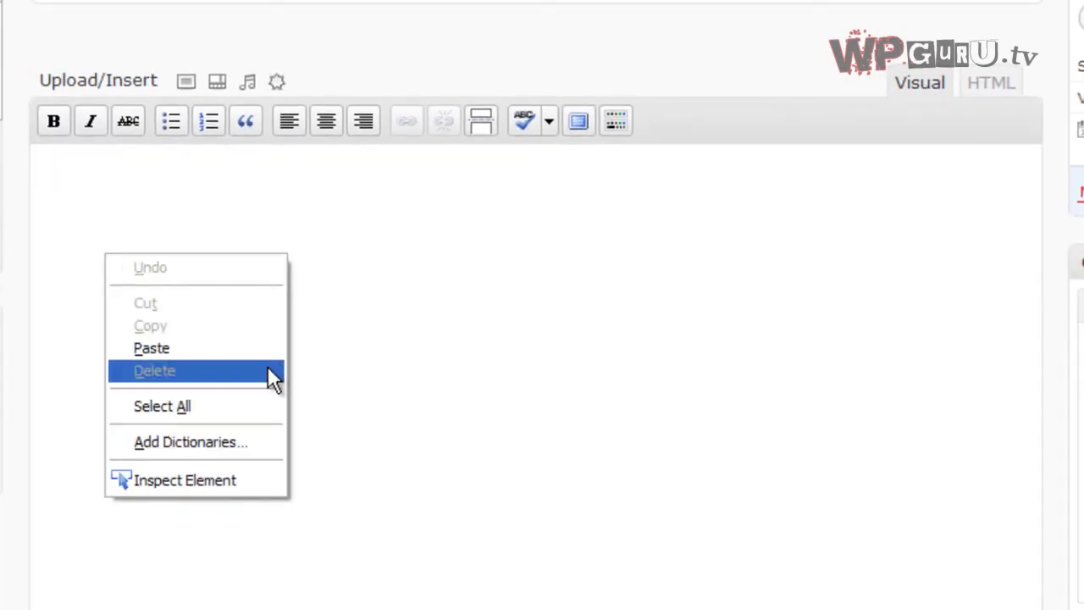
click(268, 350)
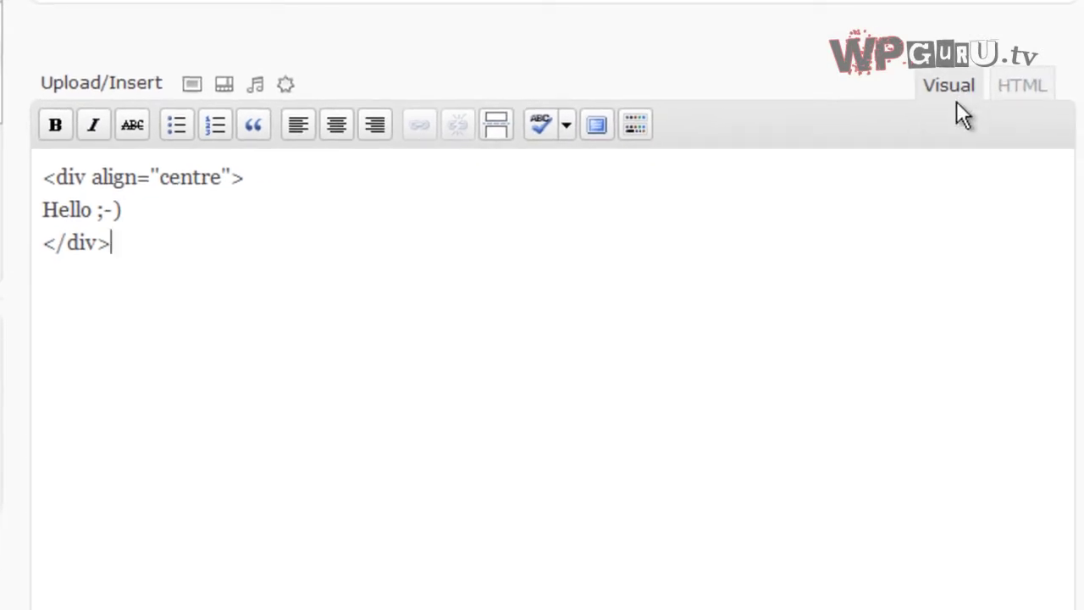
click(1044, 98)
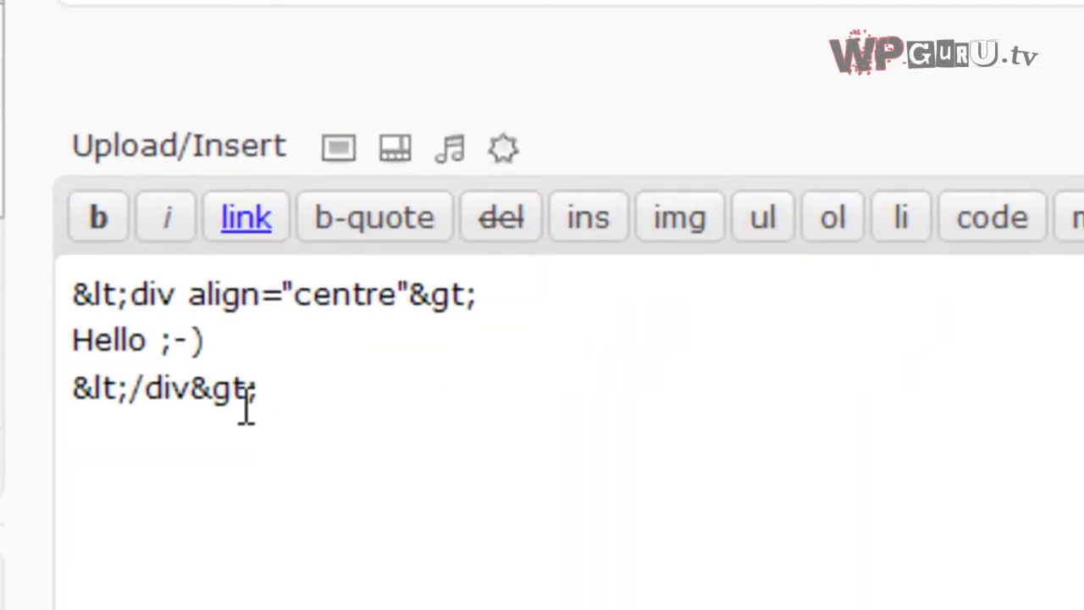
Add the example line "< &lt;" two lines below the converted code and highlight its entity.
click(262, 388)
key(Return)
key(Return)
text(< &lt;)
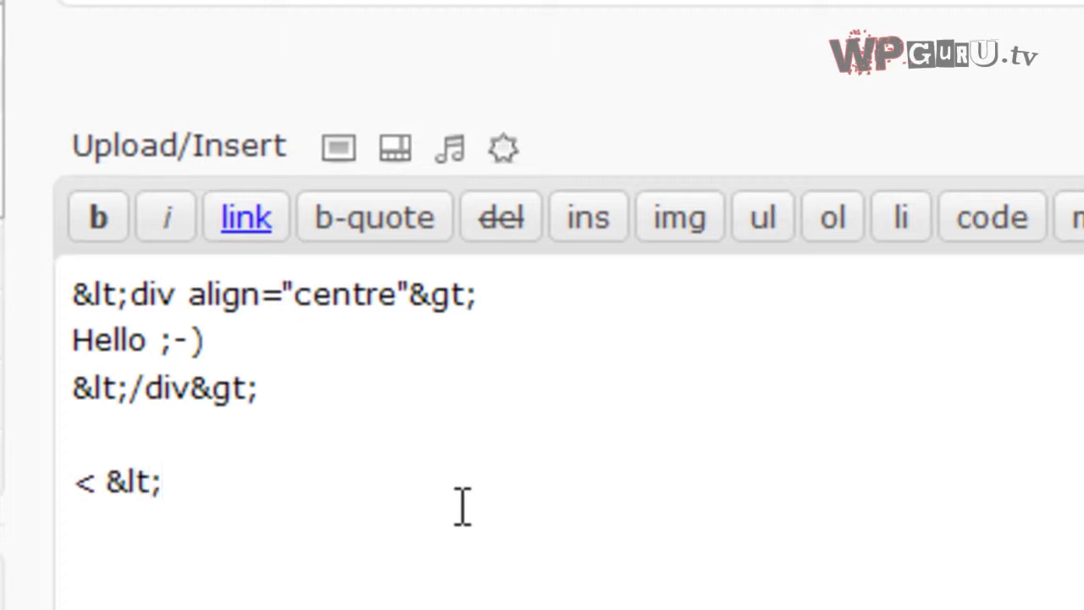
key(shift+Left)
key(shift+Left)
key(shift+Left)
key(shift+Left)
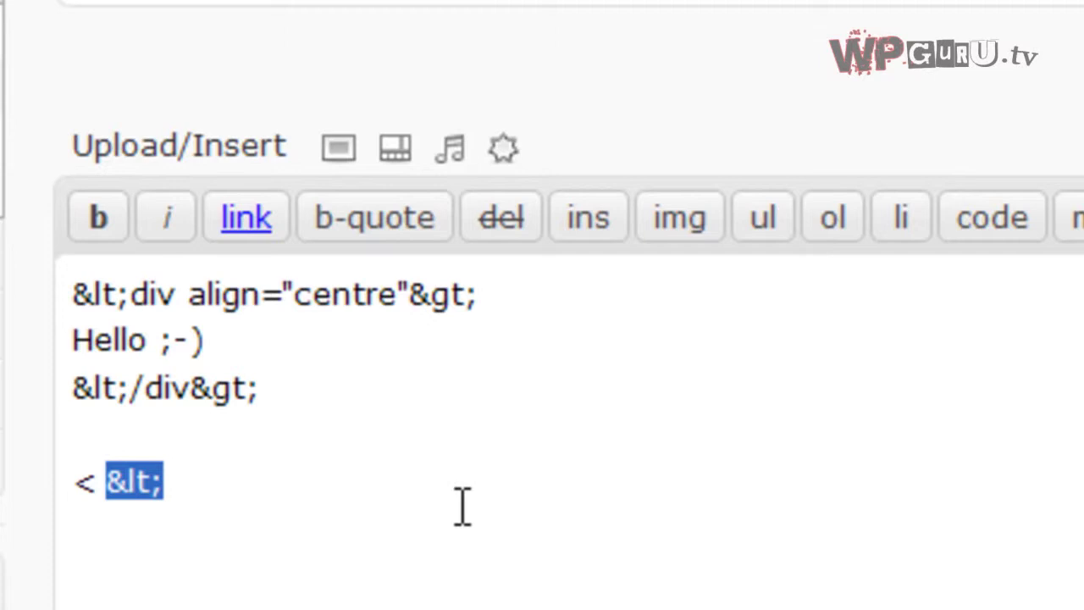
key(Left)
key(Left)
key(Left)
key(Up)
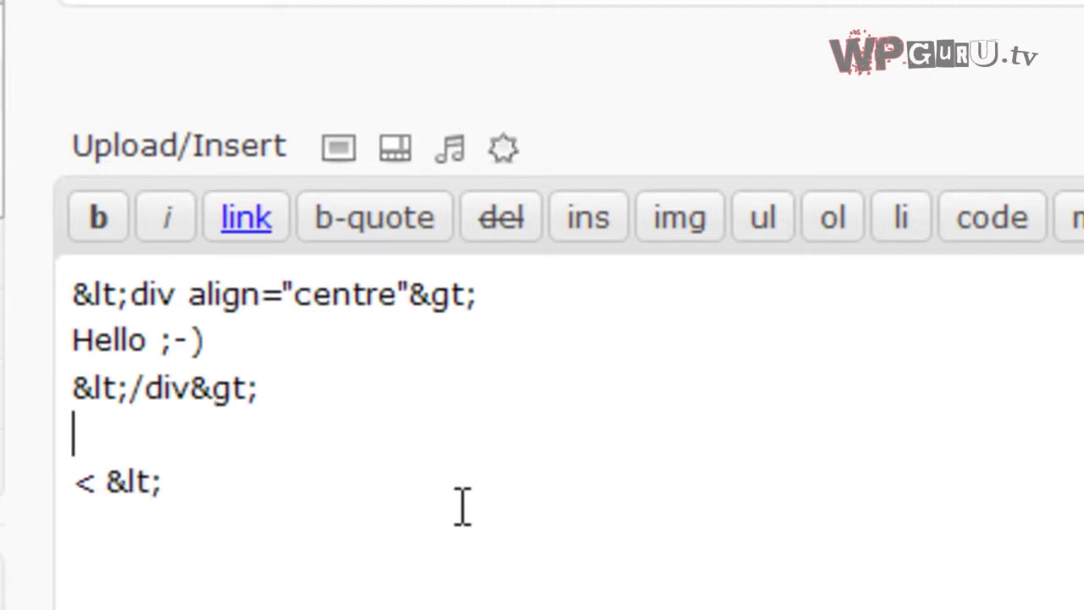
Replace the example line below the converted code with ">".
key(Down)
key(shift+Right)
key(End)
key(BackSpace)
key(BackSpace)
key(BackSpace)
key(BackSpace)
key(BackSpace)
key(BackSpace)
key(BackSpace)
text(>)
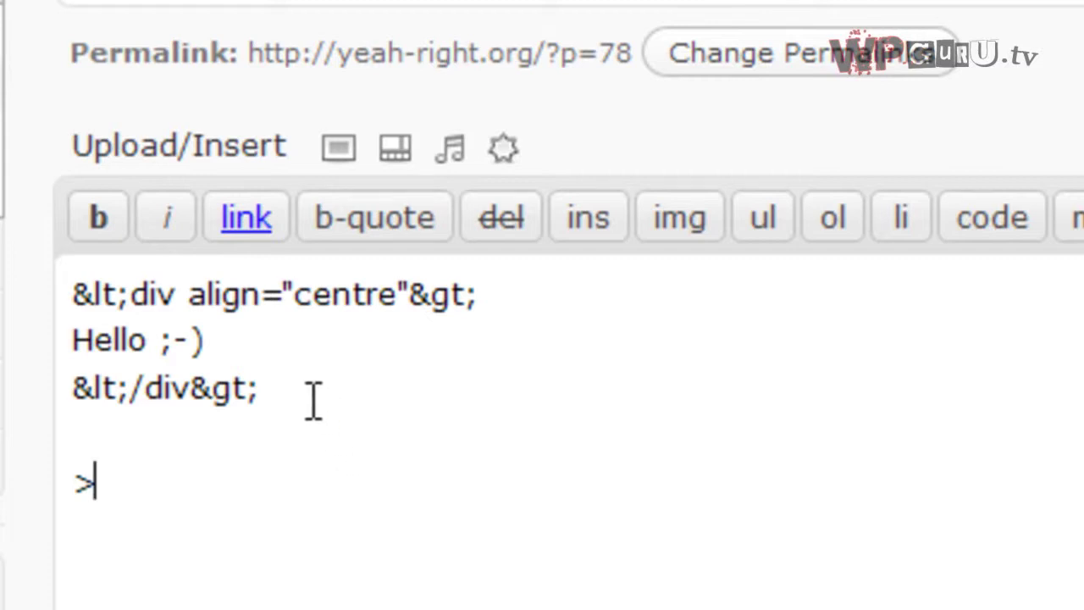
Copy the three lines of entity-encoded div code from the post's HTML.
drag(312, 398, 51, 298)
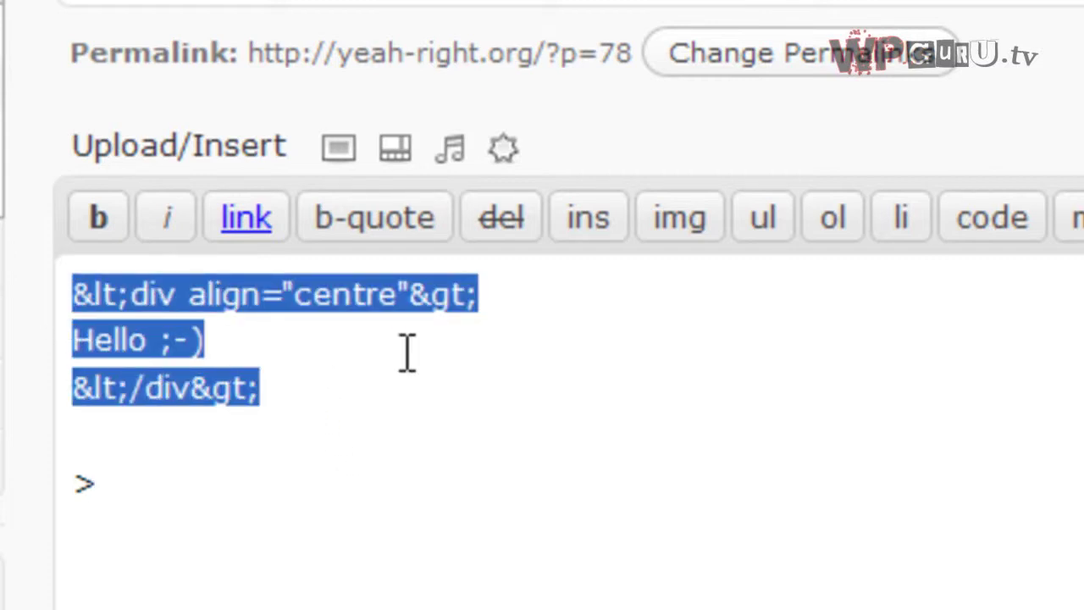
right_click(189, 305)
click(453, 436)
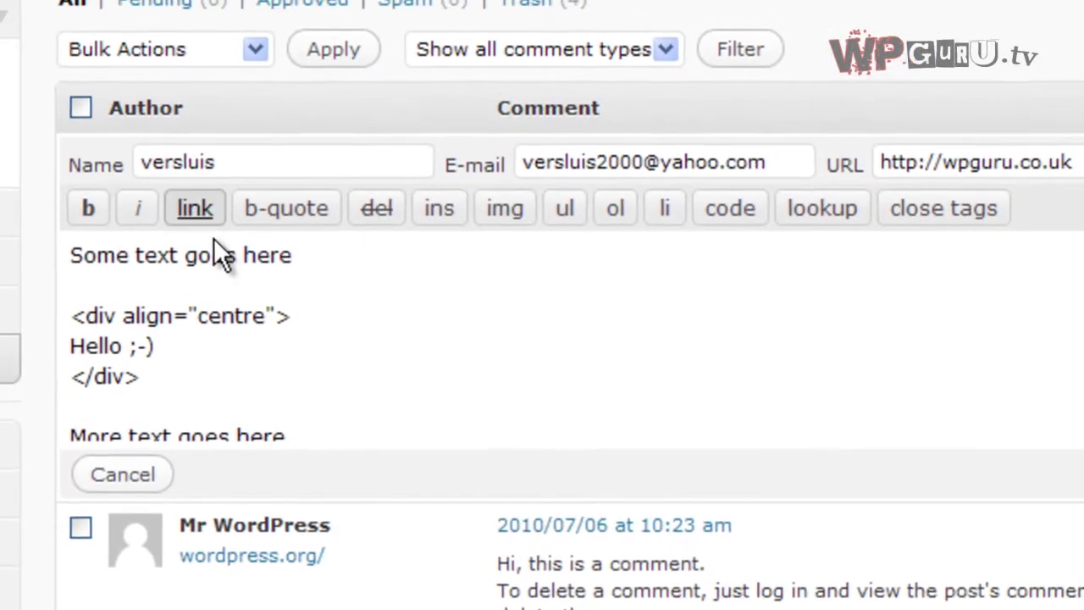
Replace the comment's div block with the copied entity-encoded version, update the comment, and return to the Hello world! post page.
drag(129, 378, 32, 310)
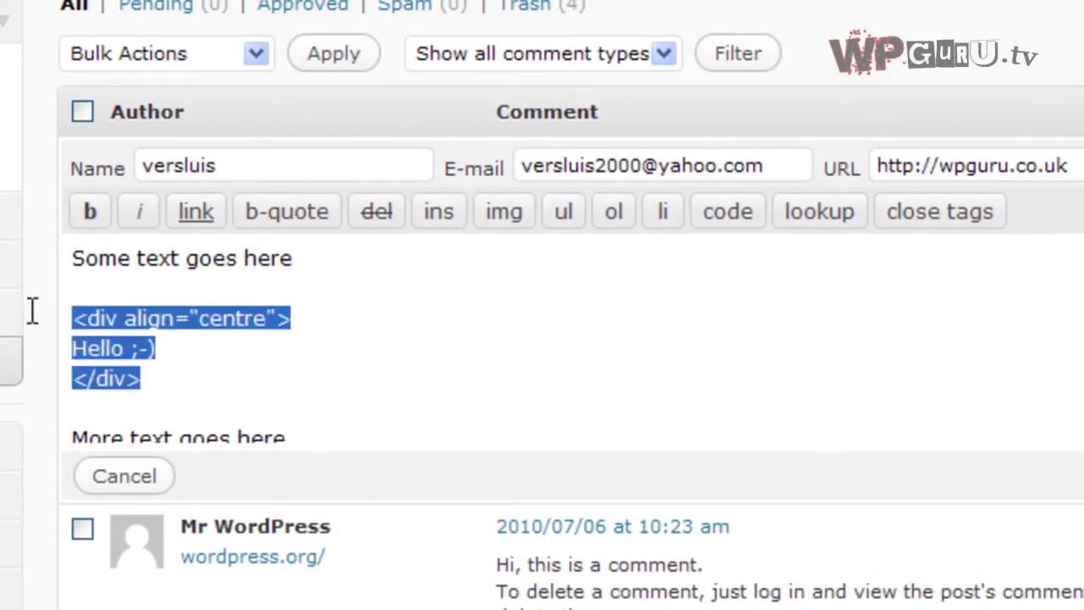
right_click(105, 308)
click(254, 435)
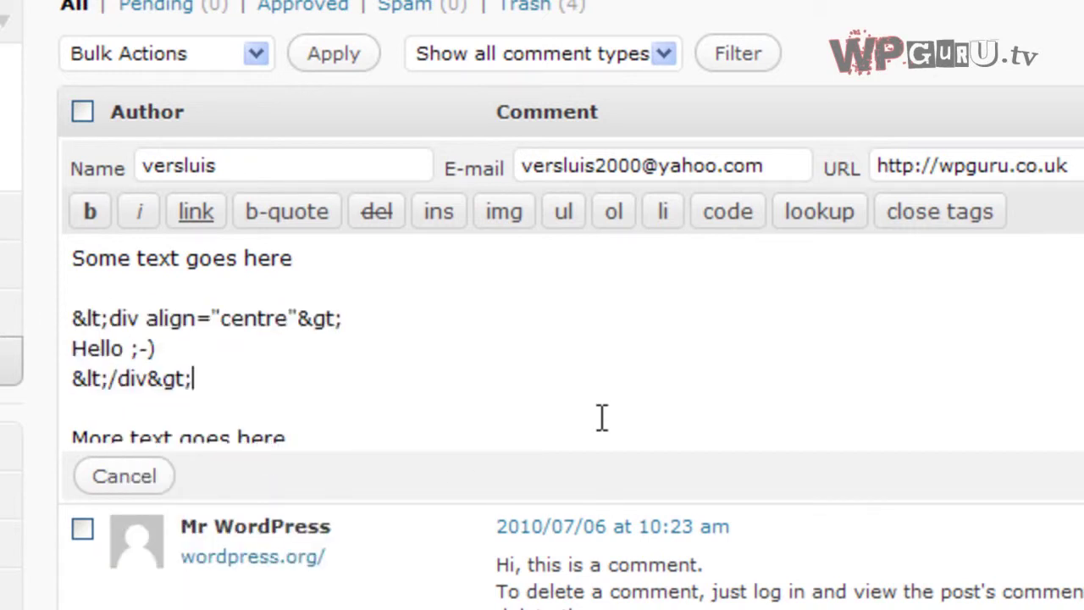
click(929, 477)
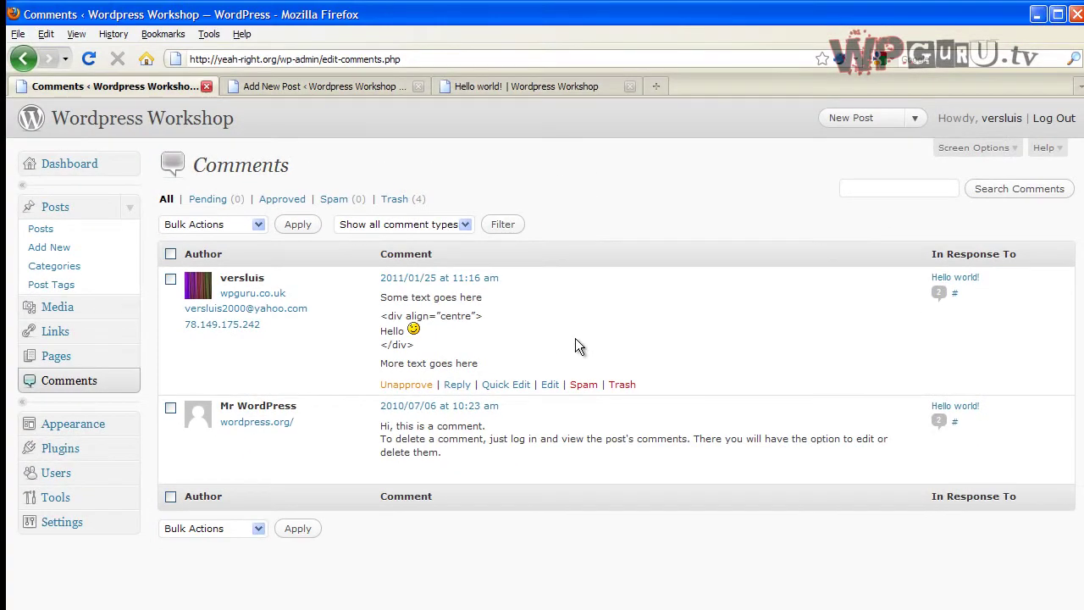
click(564, 83)
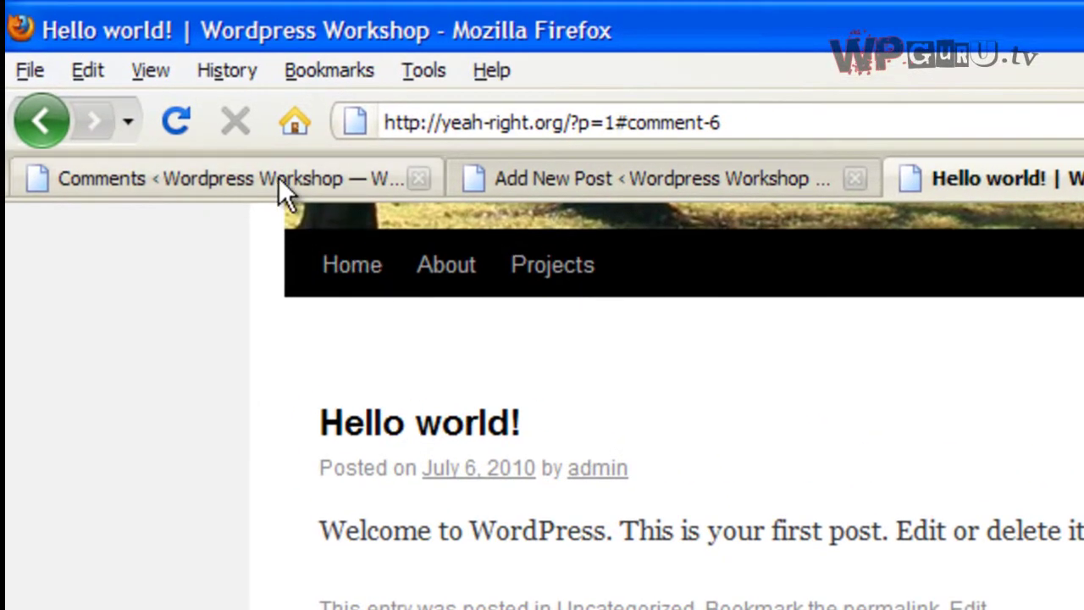
Quick edit the updated comment and wrap its entity-encoded div block in <code> tags.
click(283, 194)
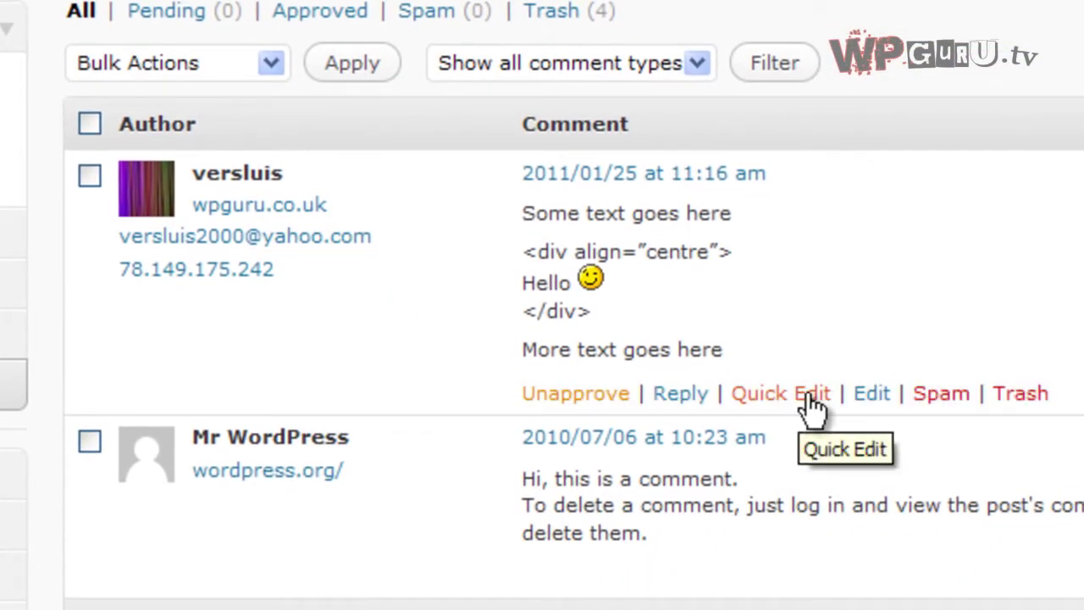
click(800, 396)
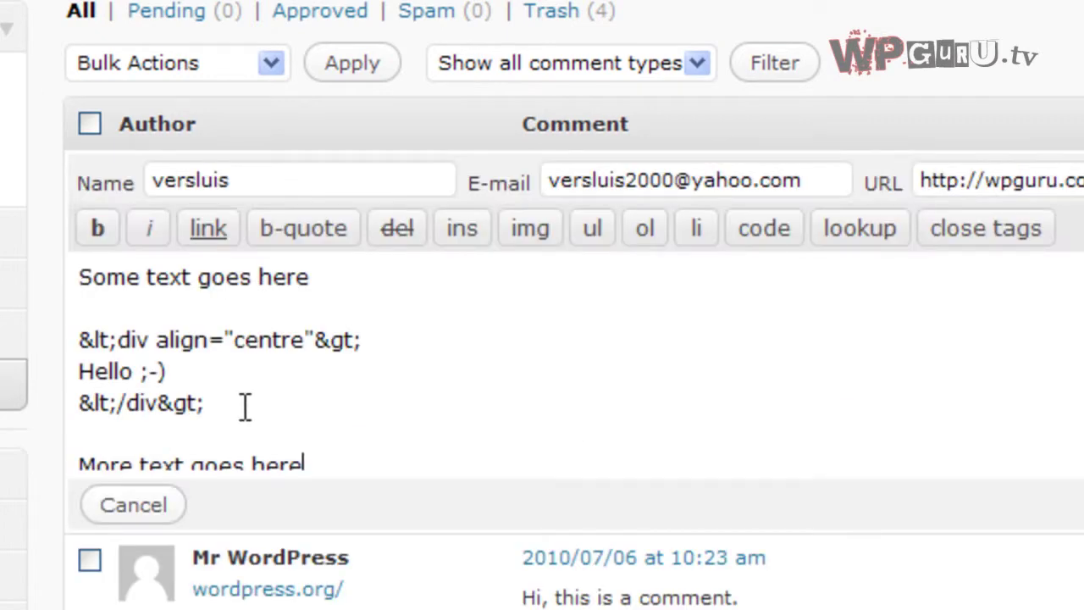
drag(244, 406, 48, 339)
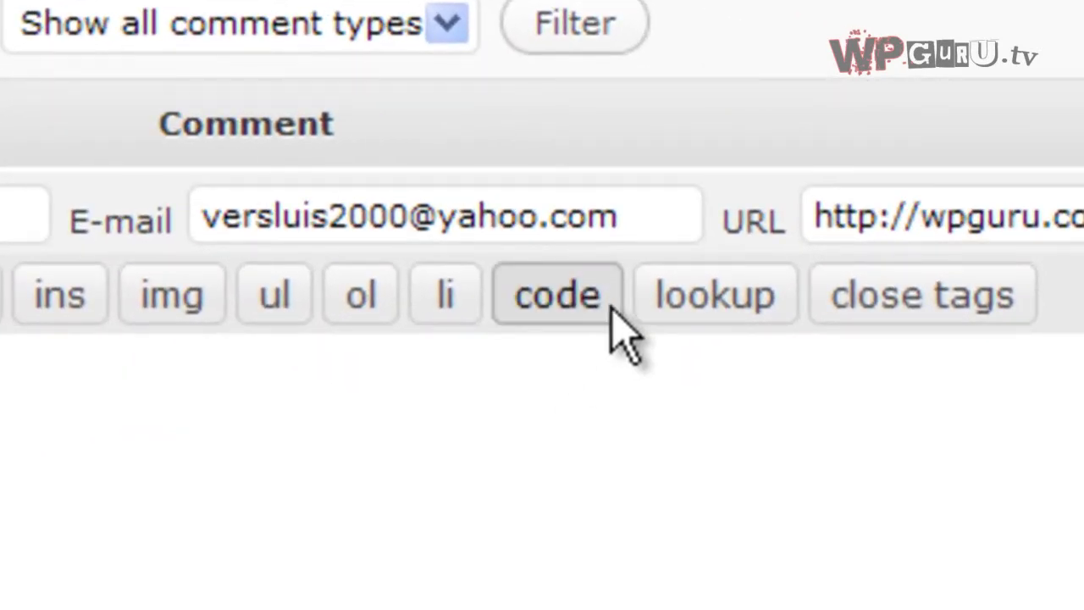
click(611, 308)
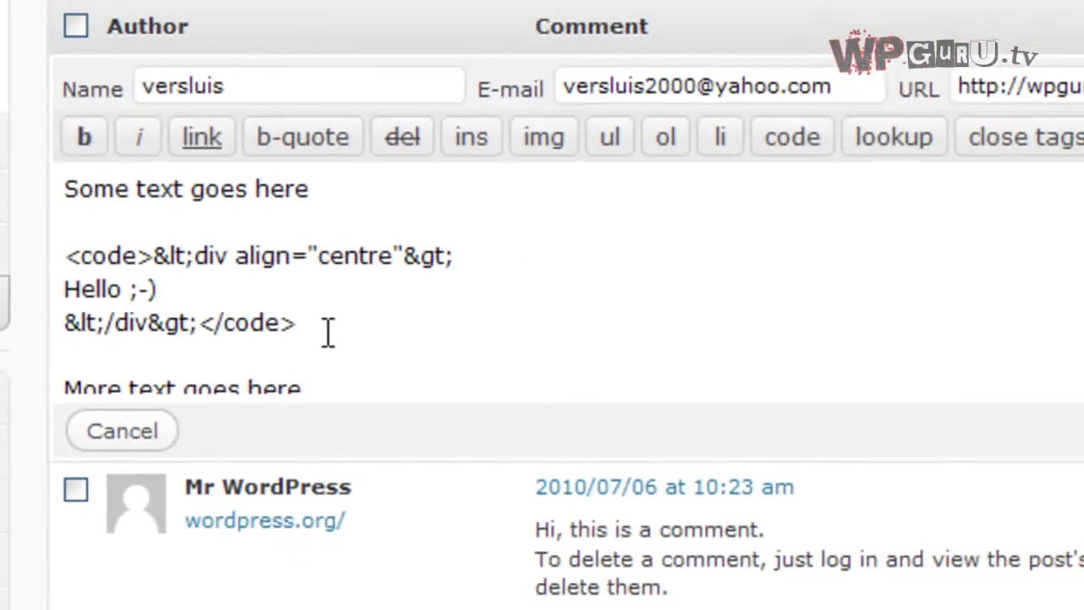
Save the edited comment and reload the Hello world! post to view its code block.
click(1058, 508)
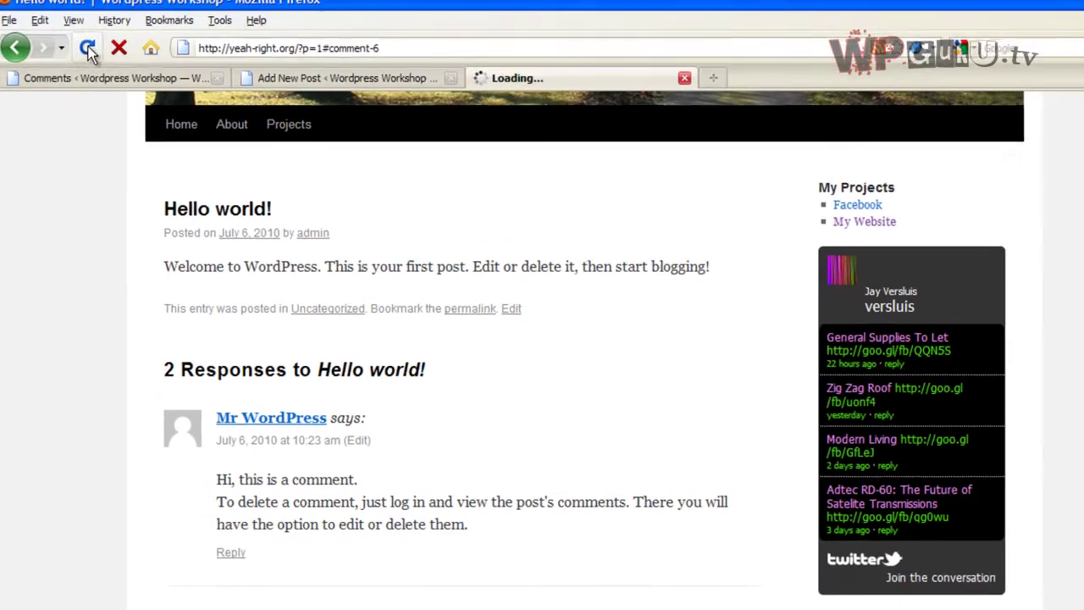
scroll(457, 381, down, 4)
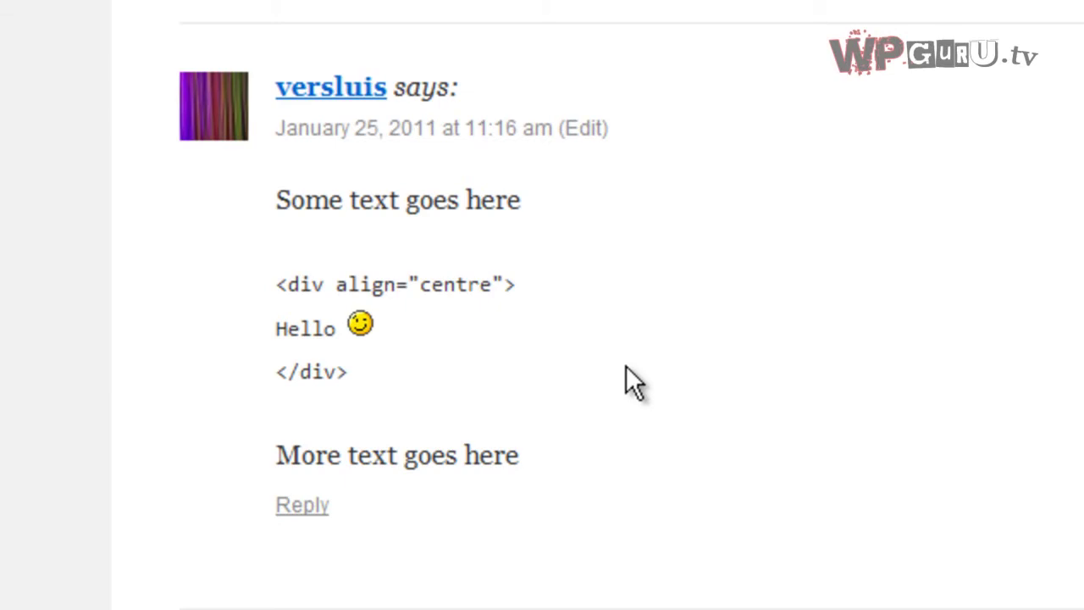
scroll(716, 475, up, 4)
Post a new comment containing "More Text Here" above the copied entity-encoded div block, without code tags.
scroll(728, 500, down, 8)
scroll(725, 485, down, 7)
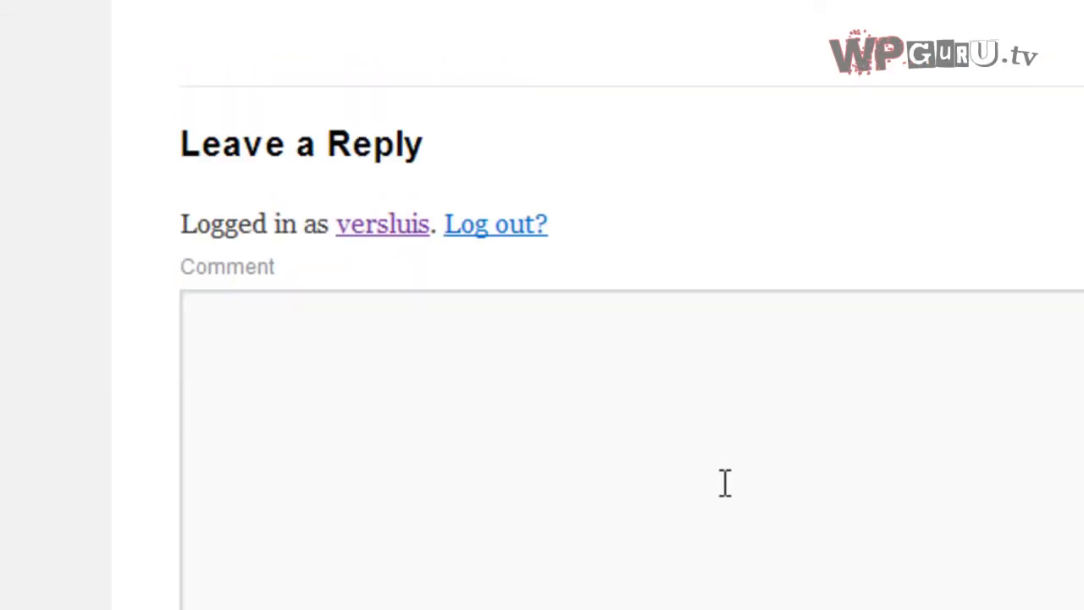
click(649, 408)
key(ctrl+v)
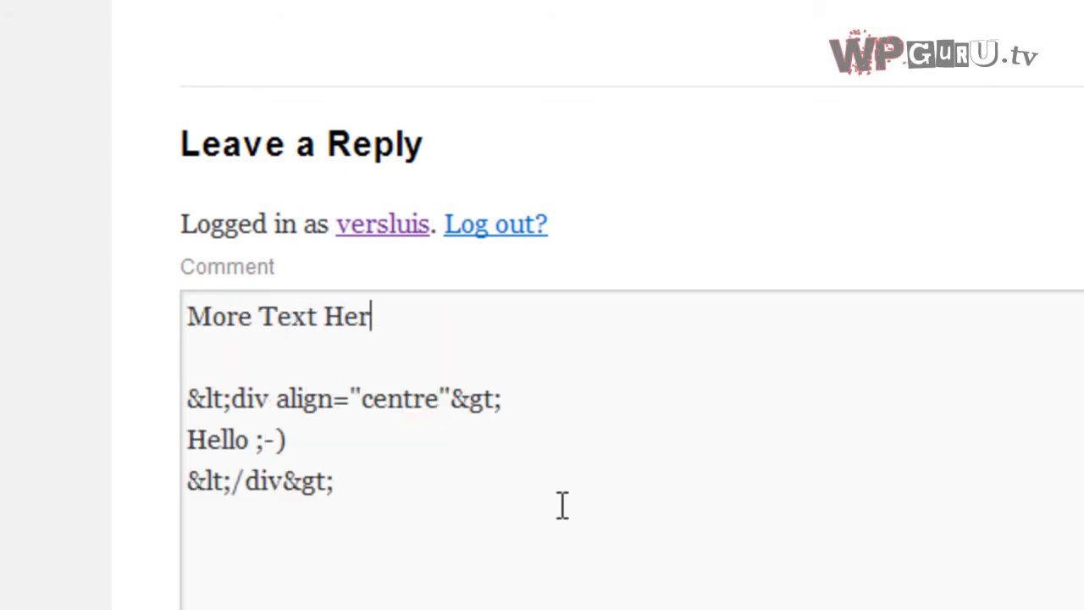
text(e)
scroll(542, 382, down, 3)
click(324, 522)
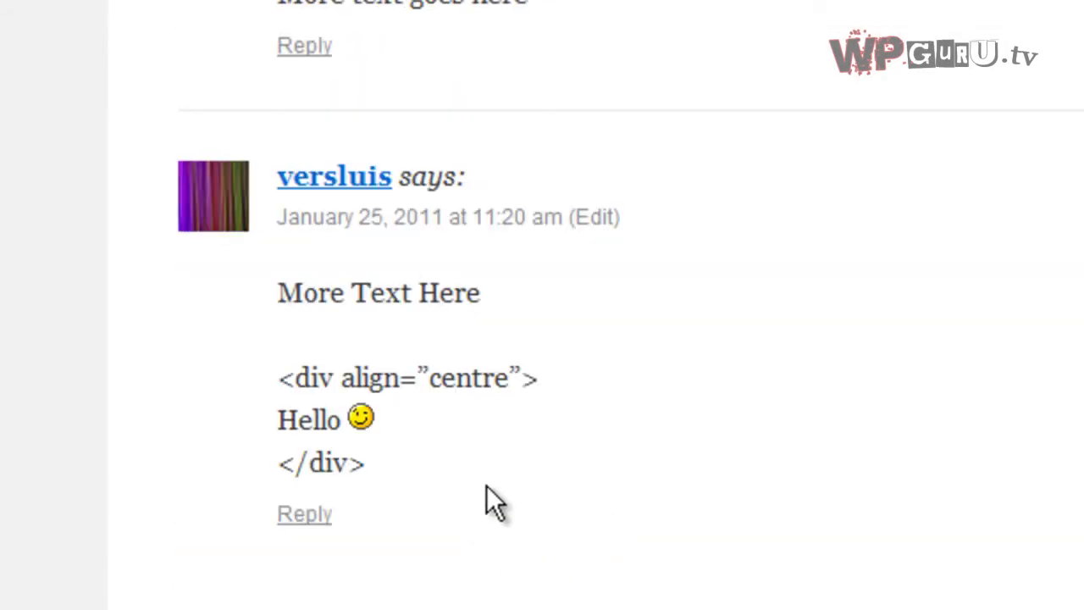
Paste the entity-encoded div block into another new comment and add an opening <code> tag on its own line above it.
scroll(486, 485, down, 6)
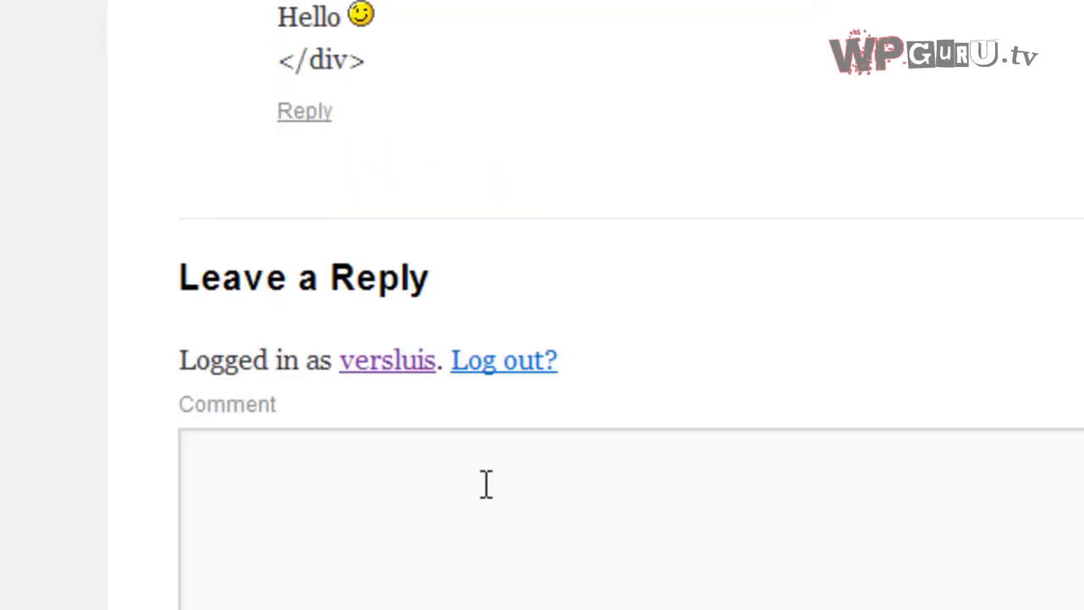
click(488, 484)
key(ctrl+v)
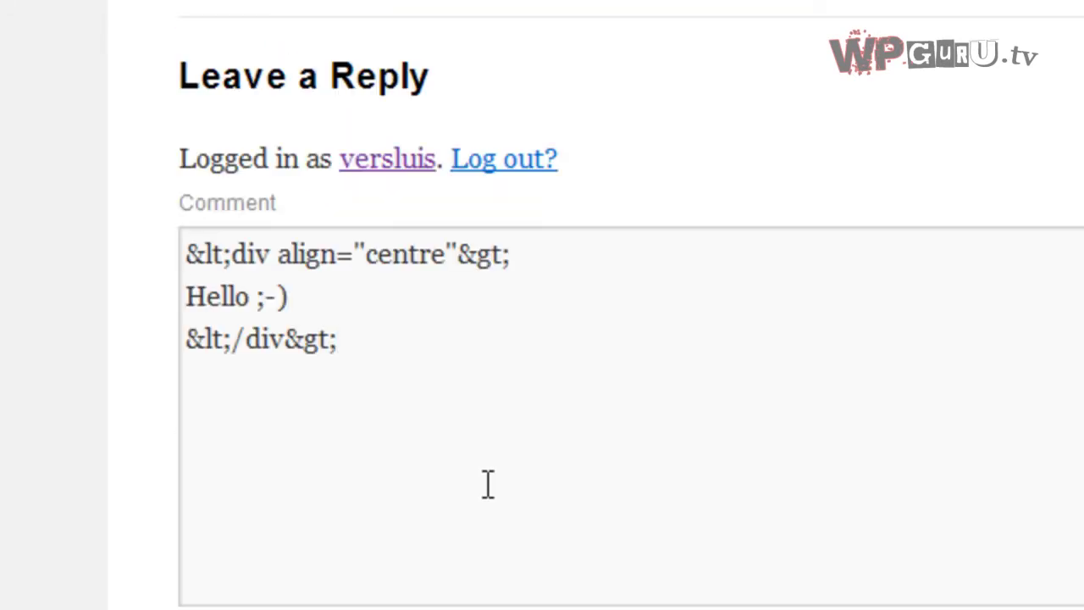
key(Down)
key(Up)
key(Up)
key(Up)
key(Return)
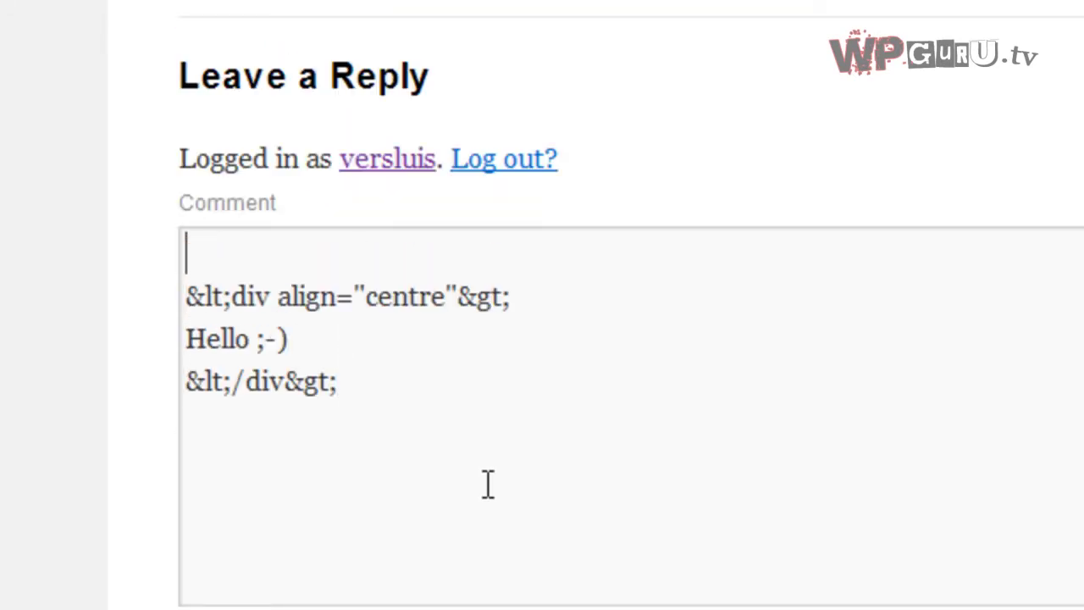
text(<code>)
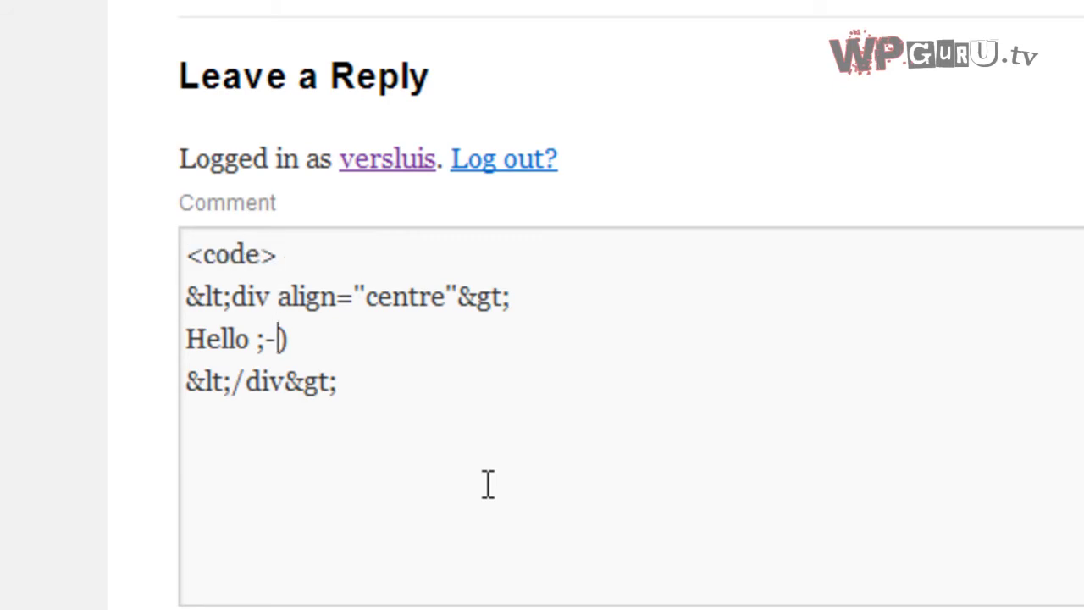
Add the closing </code> tag on a new line below the encoded div block and post the comment.
click(488, 484)
key(Return)
text(</code)
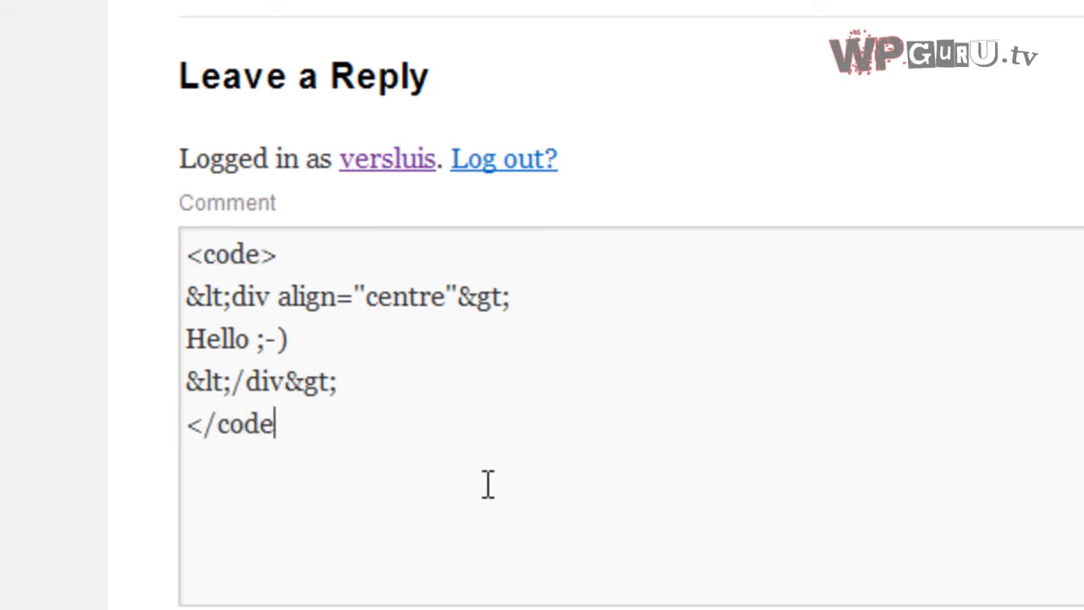
text(>)
click(280, 582)
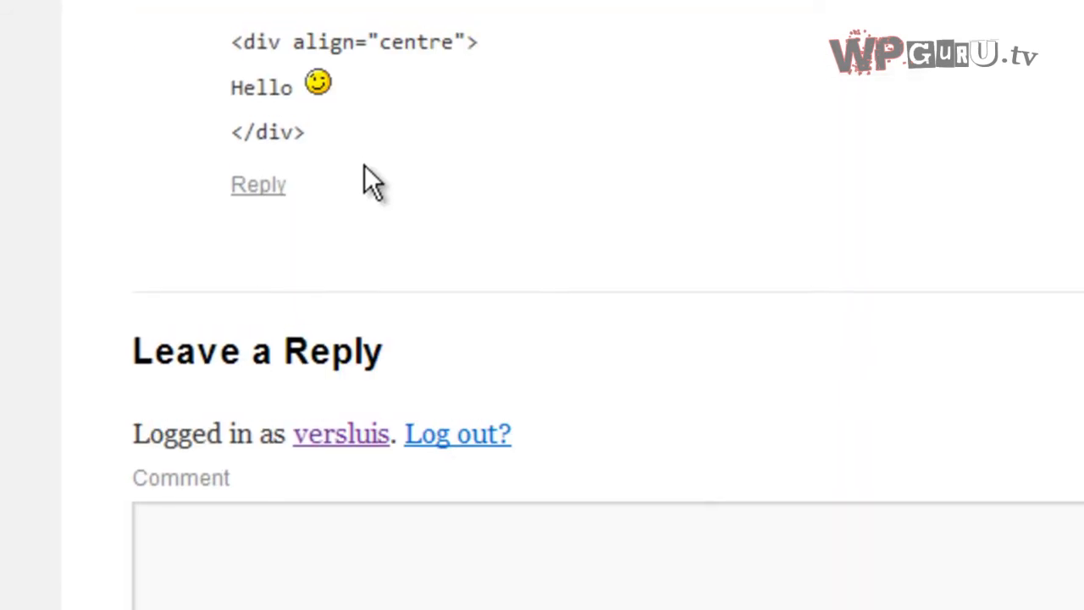